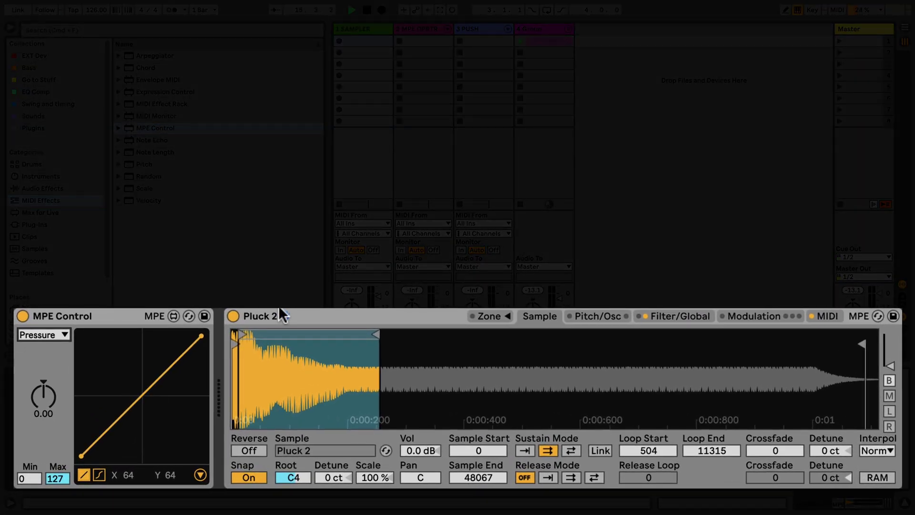
# View the sampler's MIDI modulation routings, then try bending the pressure curve and reset it straight
pyautogui.click(823, 316)
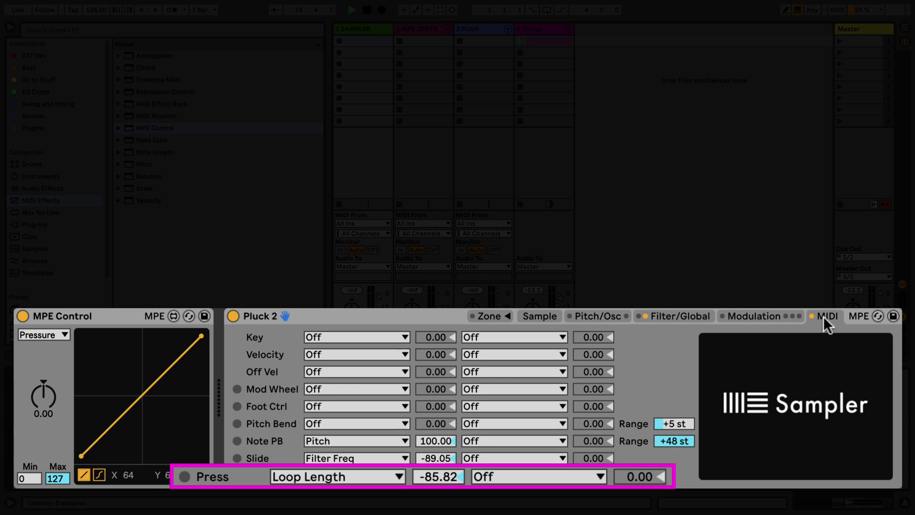
pyautogui.click(536, 317)
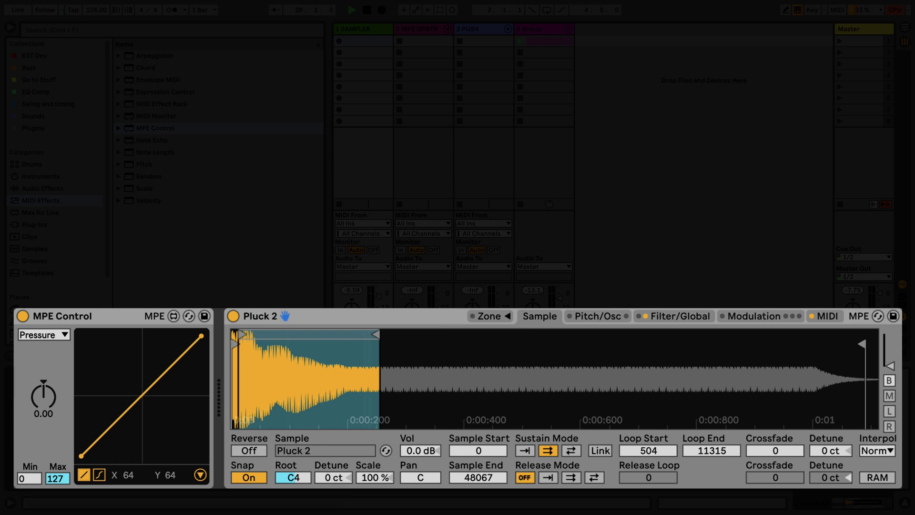
pyautogui.moveTo(43, 397); pyautogui.dragTo(44, 419)
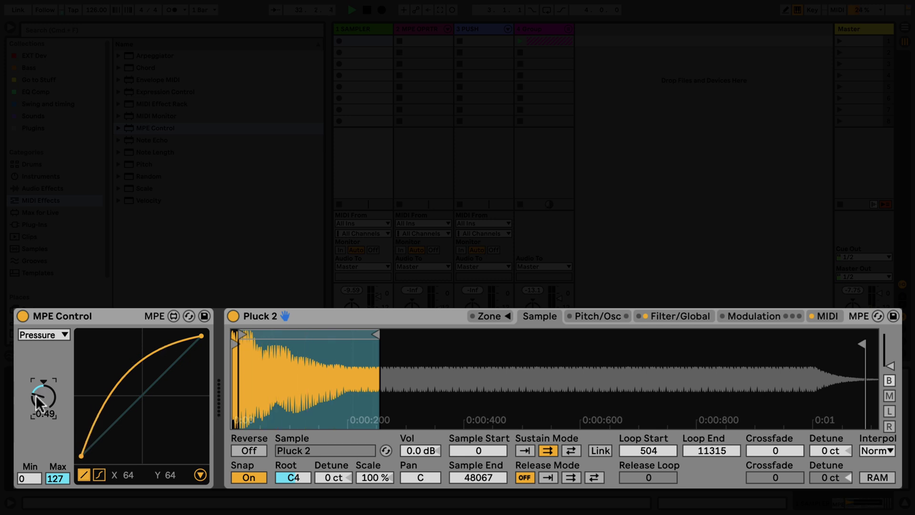
pyautogui.moveTo(39, 398); pyautogui.dragTo(39, 349)
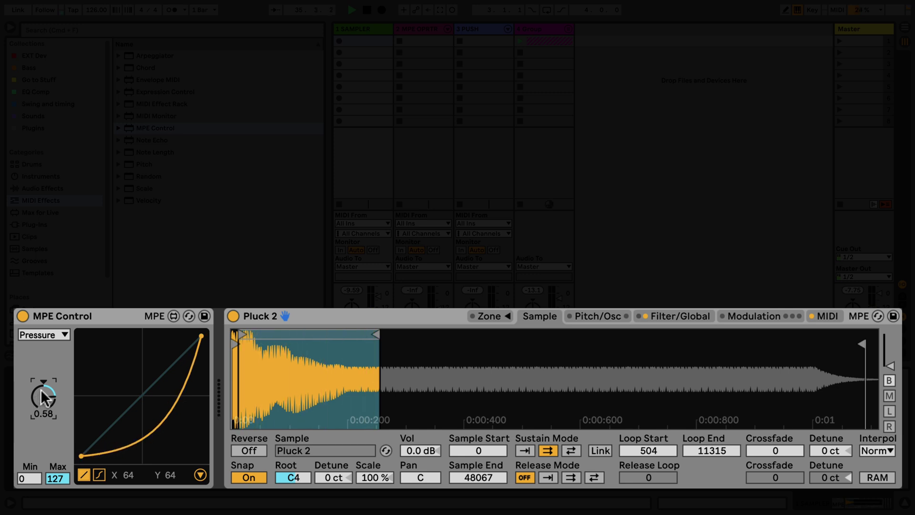
pyautogui.press('Delete')
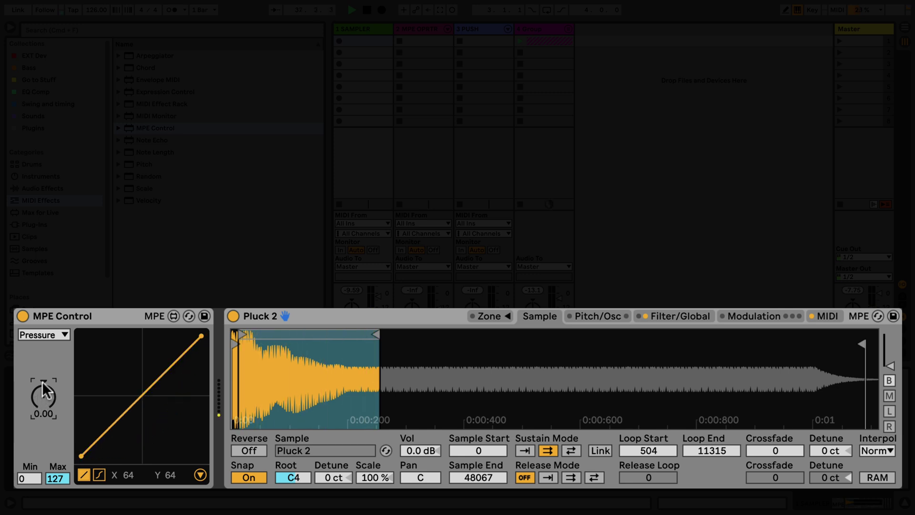
# Set the pressure output range to Min 50 and Max 100
pyautogui.click(29, 478)
pyautogui.write('50')
pyautogui.press('Return')
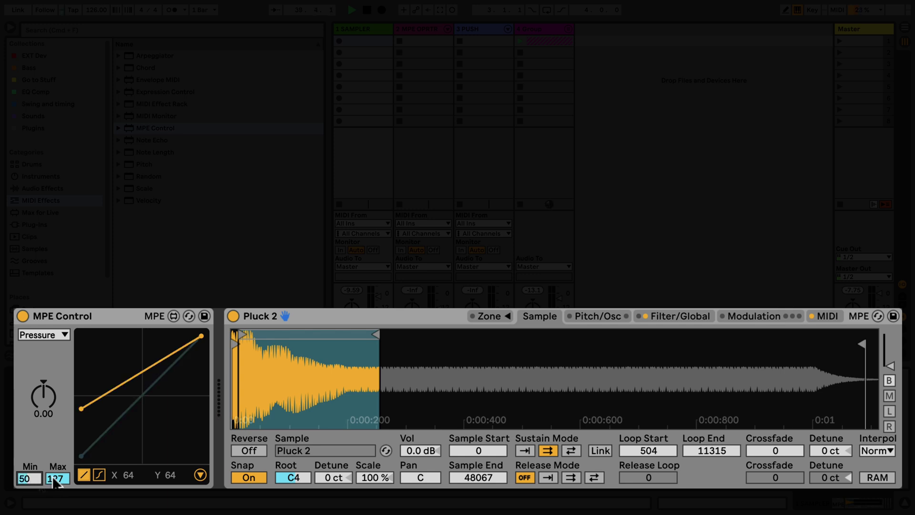
pyautogui.click(56, 479)
pyautogui.write('100')
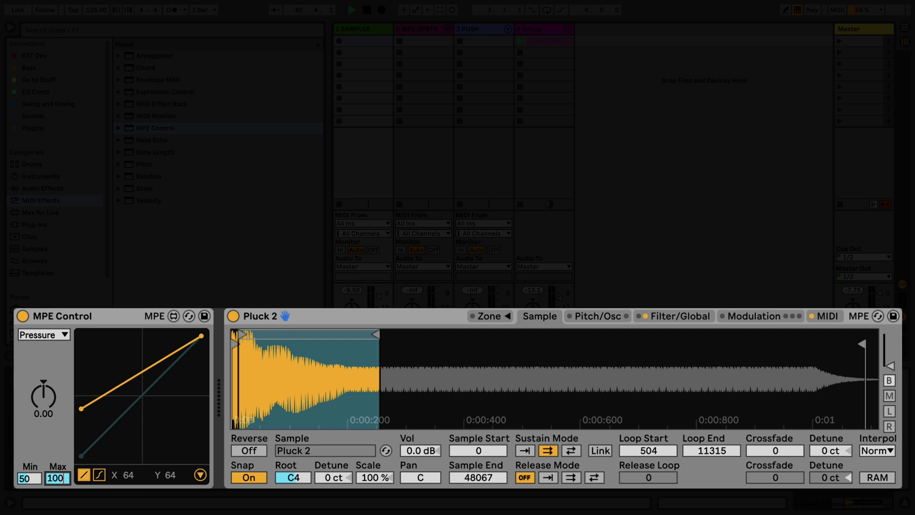
pyautogui.press('Return')
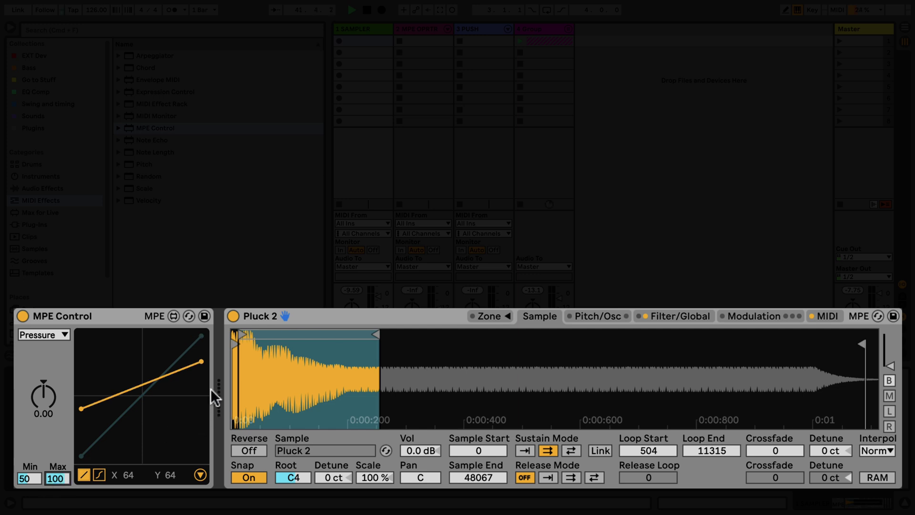
# Invert the curve's endpoints, then restore them to a rising 0 to 127 line
pyautogui.moveTo(199, 362); pyautogui.dragTo(184, 468)
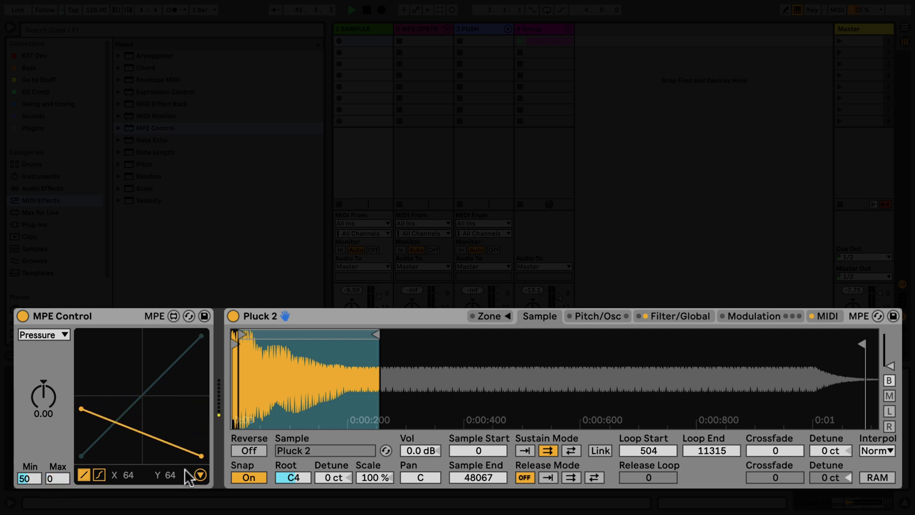
pyautogui.moveTo(81, 408); pyautogui.dragTo(80, 322)
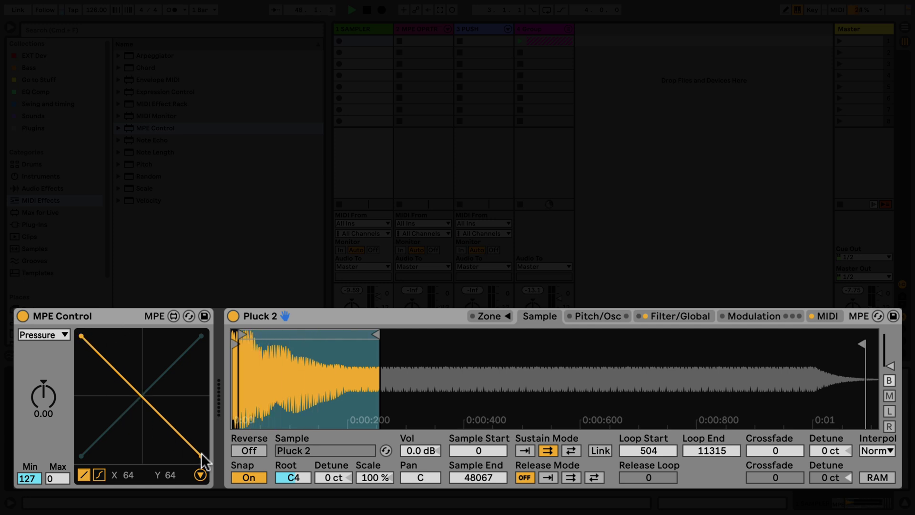
pyautogui.moveTo(199, 453); pyautogui.dragTo(186, 327)
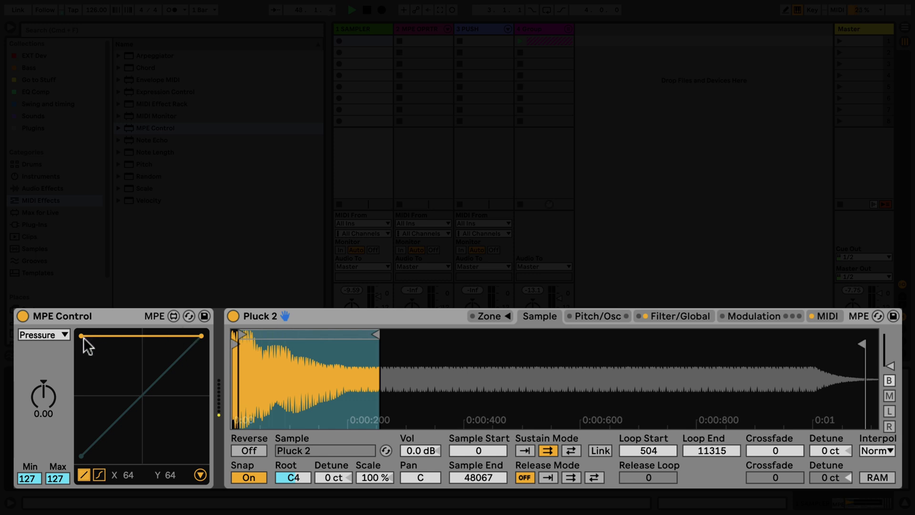
pyautogui.moveTo(82, 335); pyautogui.dragTo(83, 464)
pyautogui.click(99, 476)
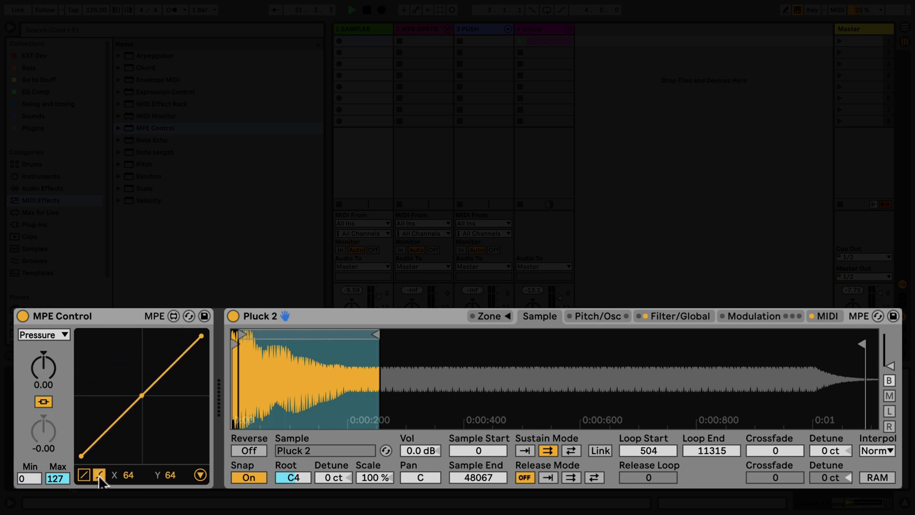
pyautogui.moveTo(42, 374)
pyautogui.mouseDown()
pyautogui.moveTo(41, 403)
pyautogui.moveTo(42, 346)
pyautogui.moveTo(42, 358)
pyautogui.mouseUp()
pyautogui.click(43, 401)
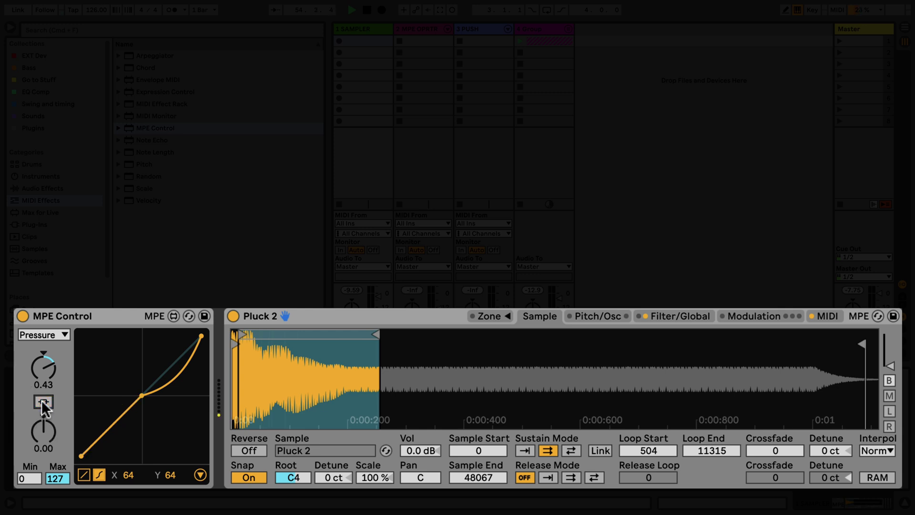
pyautogui.moveTo(43, 432); pyautogui.dragTo(30, 456)
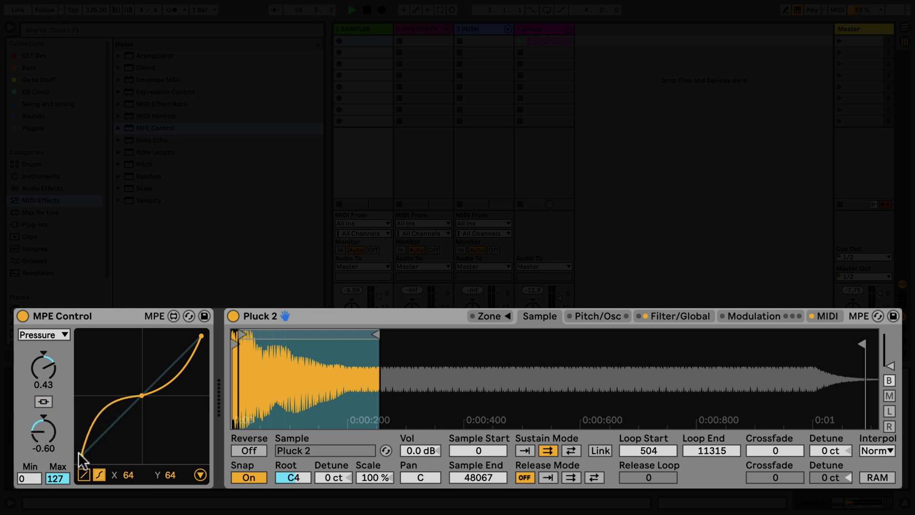
pyautogui.moveTo(81, 456); pyautogui.dragTo(84, 310)
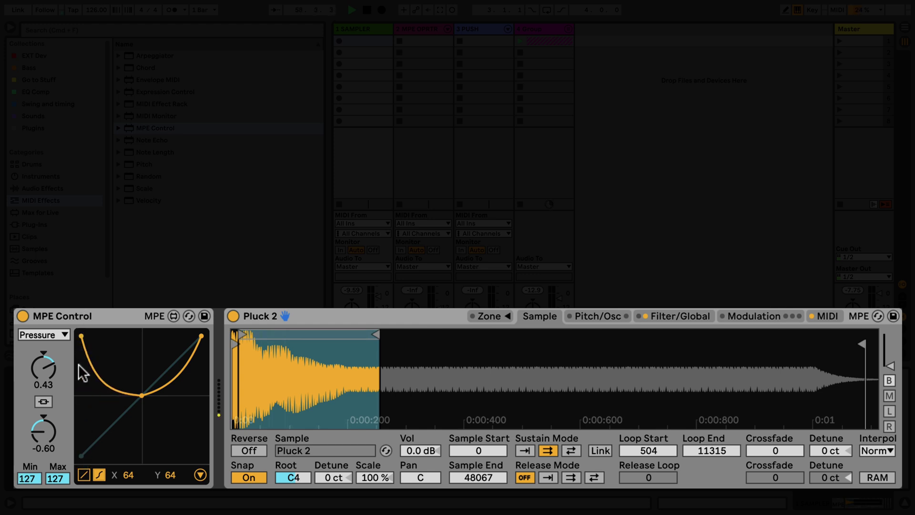
pyautogui.moveTo(82, 336); pyautogui.dragTo(79, 476)
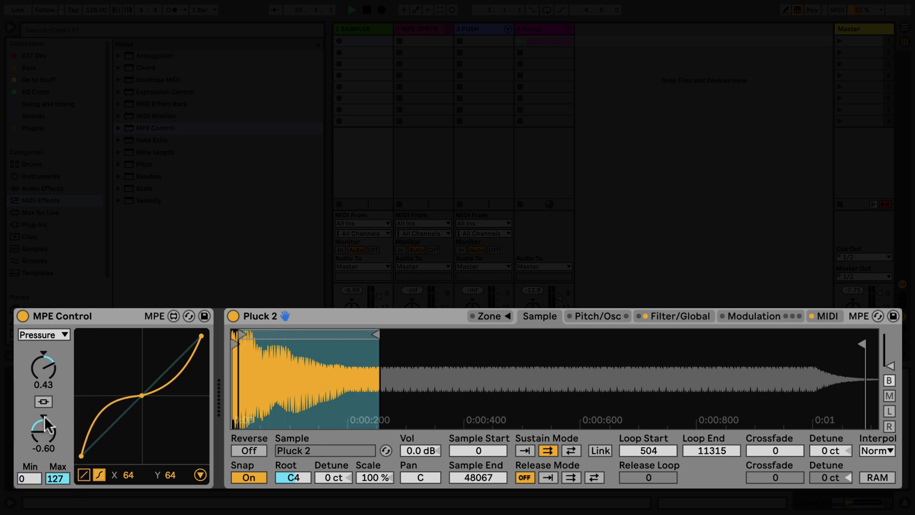
pyautogui.doubleClick(44, 415)
# Straighten the curve's upper half, then try bending Slide and reset the Pitch curve
pyautogui.doubleClick(43, 352)
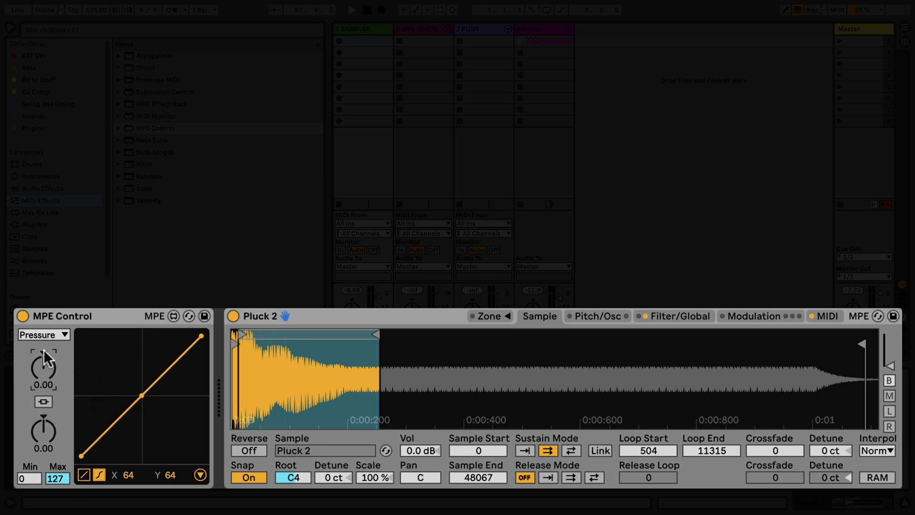
pyautogui.click(50, 333)
pyautogui.click(46, 363)
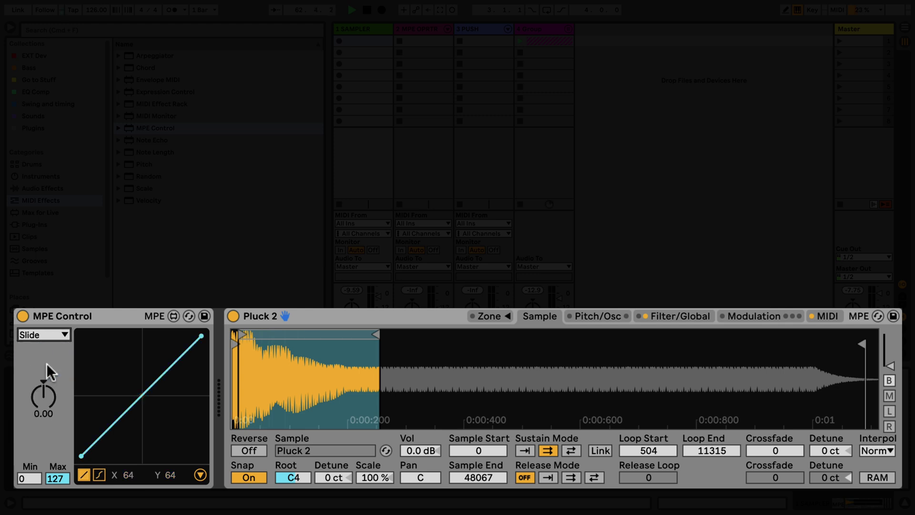
pyautogui.moveTo(47, 391); pyautogui.dragTo(44, 368)
pyautogui.click(47, 334)
pyautogui.click(46, 381)
pyautogui.press('BackSpace')
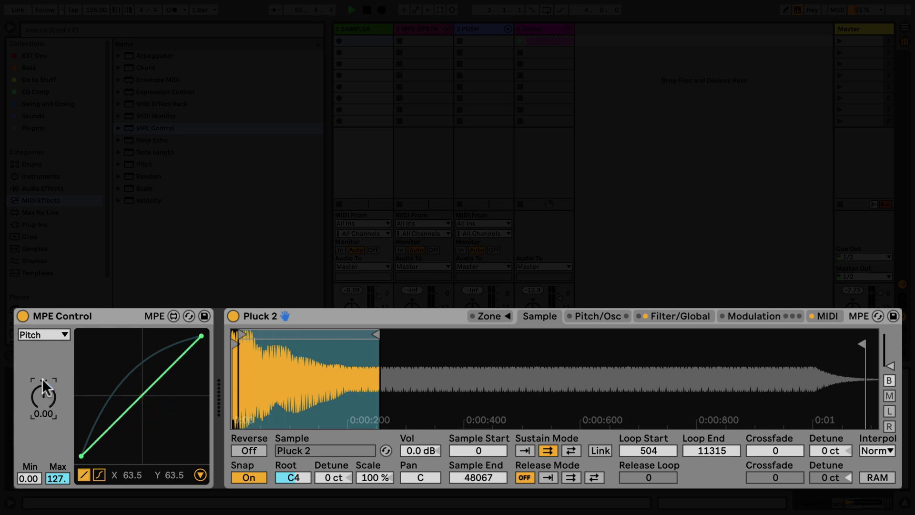
# Back on Pressure, return to single-knob mode and bend the curve upward to -0.19
pyautogui.click(45, 334)
pyautogui.click(38, 349)
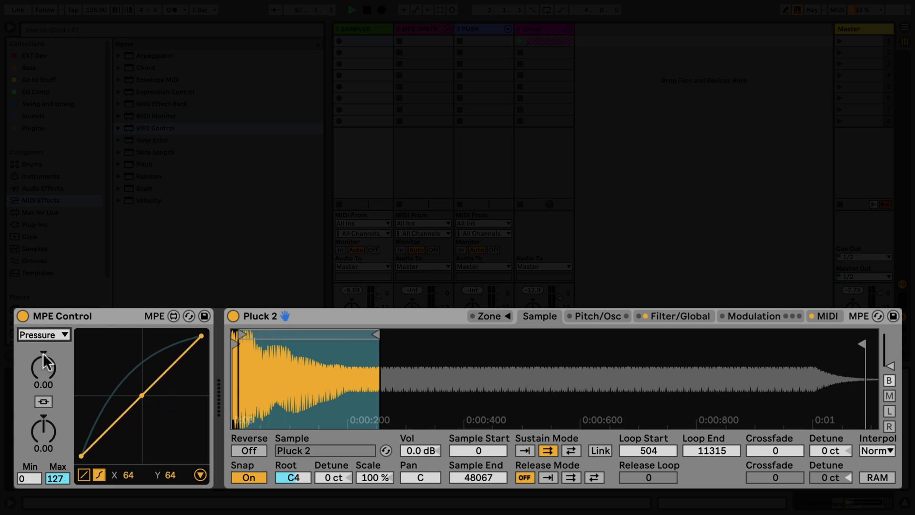
pyautogui.click(99, 475)
pyautogui.click(84, 475)
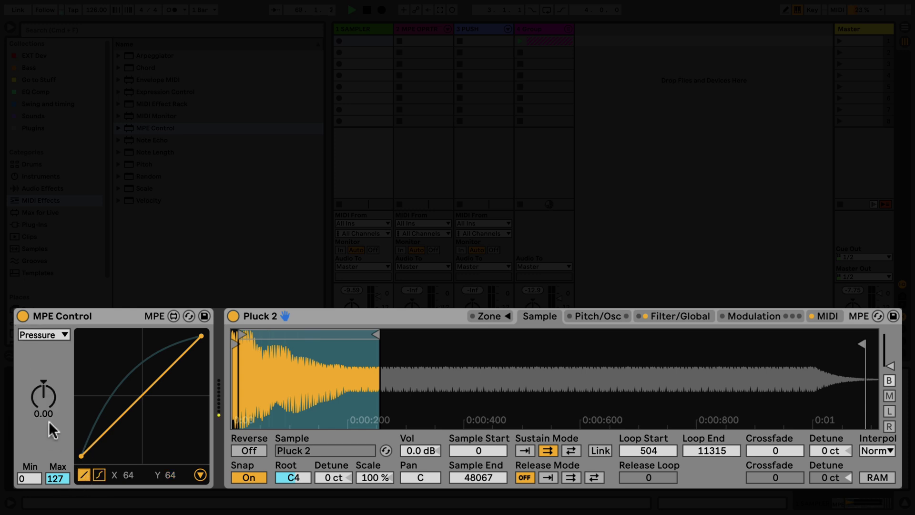
pyautogui.moveTo(42, 411); pyautogui.dragTo(41, 420)
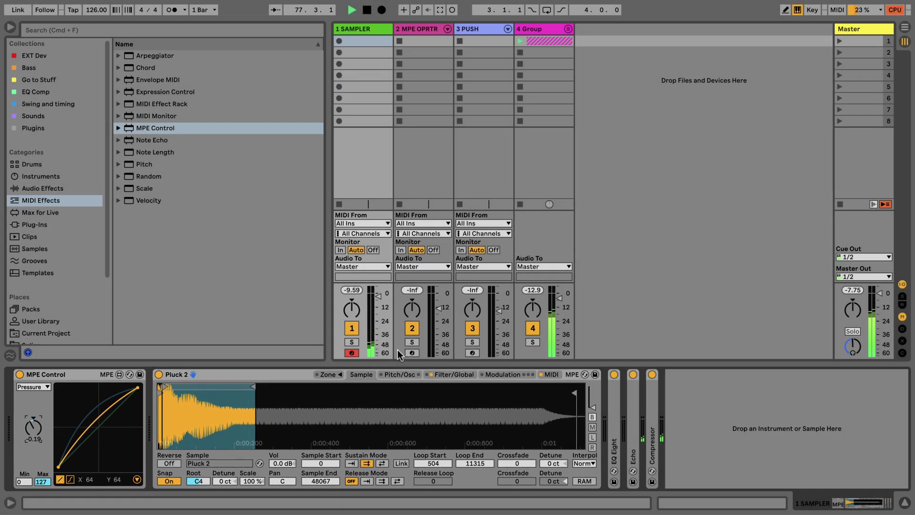
# Arm and select track 2, MPE OPRTR, to show its MPE Control and Operator chain
pyautogui.click(412, 354)
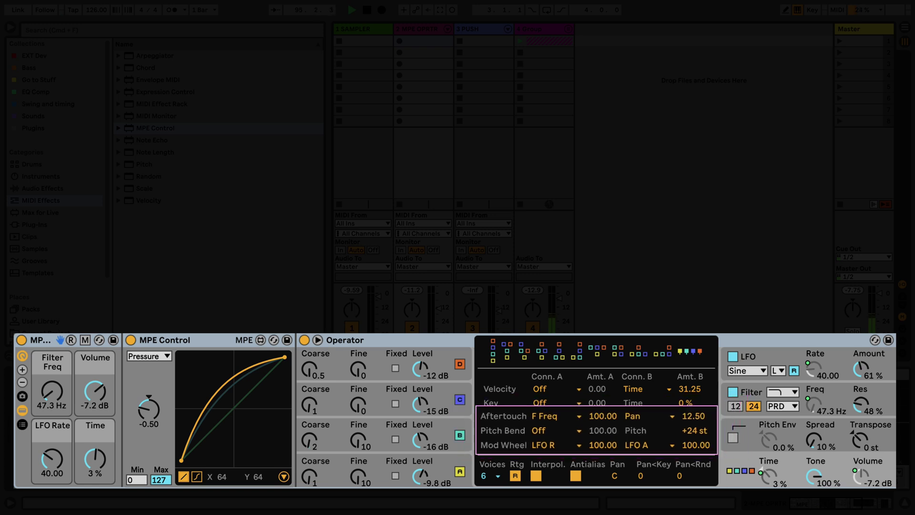
# Expand MPE Control and enable Press > AT, Slide > Mod and Note PB > PB
pyautogui.click(283, 477)
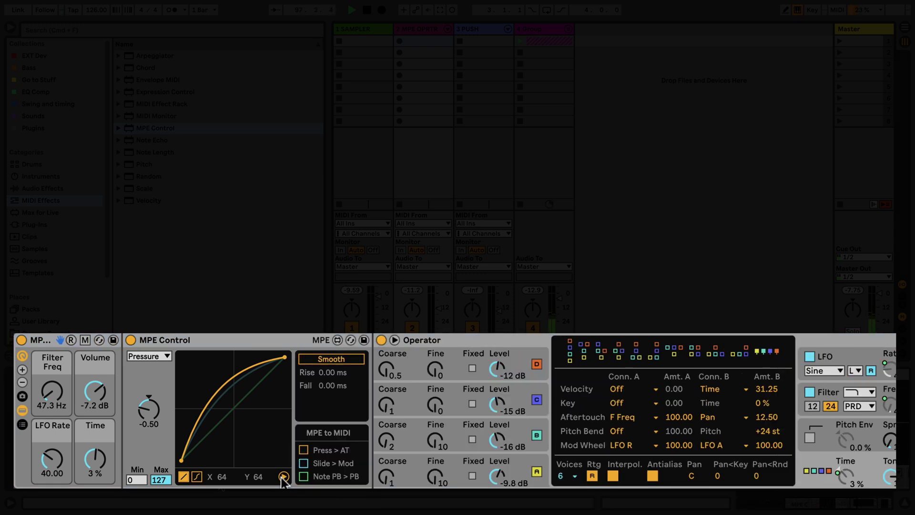
pyautogui.click(303, 450)
pyautogui.click(303, 463)
pyautogui.click(303, 475)
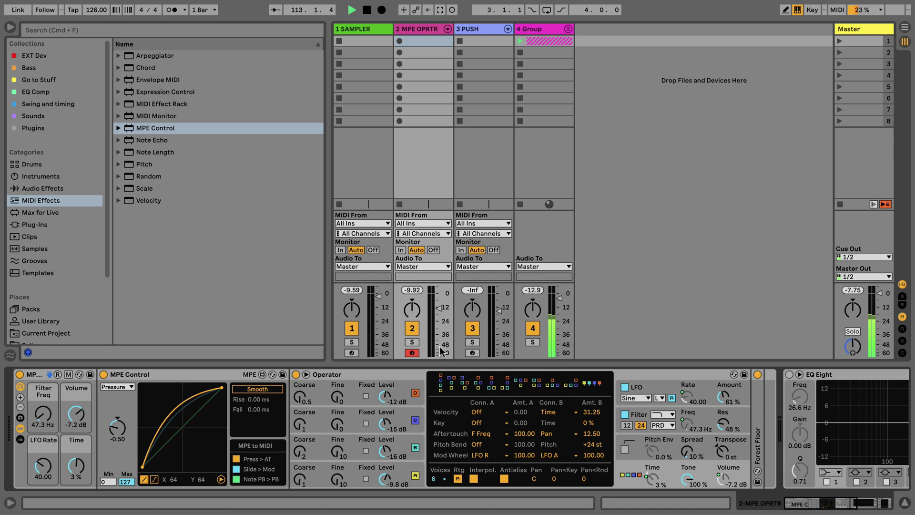
# Arm and select track 3, PUSH, to display its MPE Control device
pyautogui.click(472, 353)
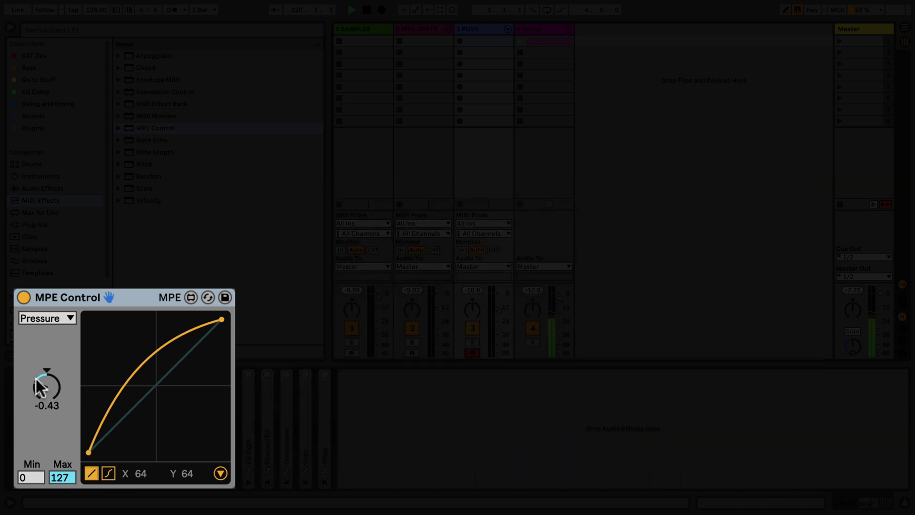
# Bend the PUSH pressure curve to 0.58, then reset it to a straight 0.00 line
pyautogui.moveTo(39, 387); pyautogui.dragTo(39, 339)
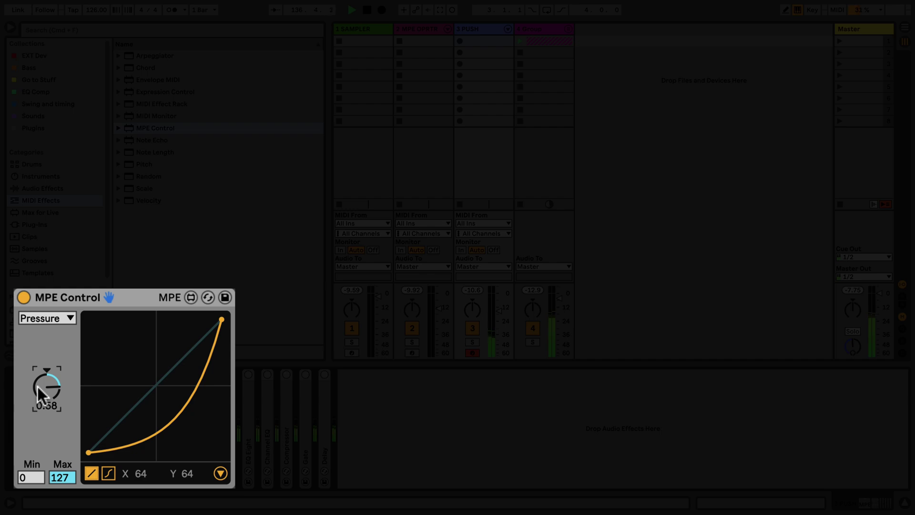
pyautogui.doubleClick(45, 377)
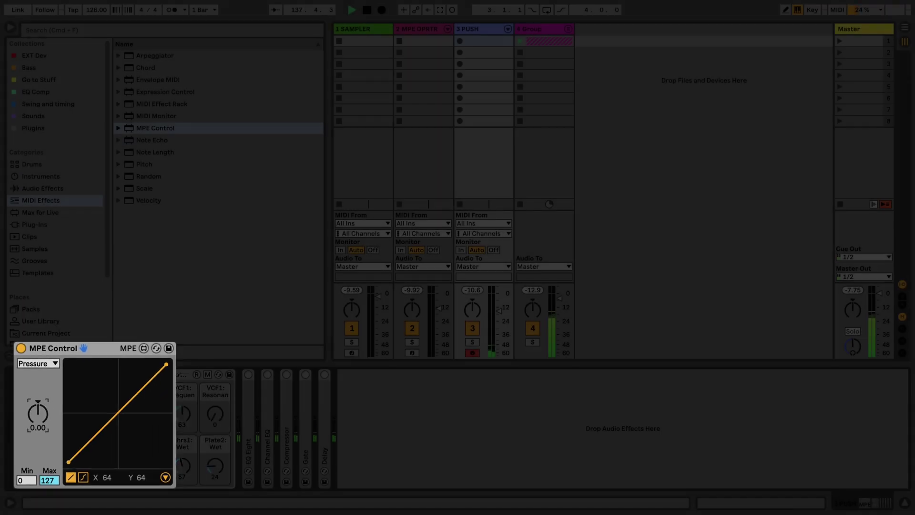